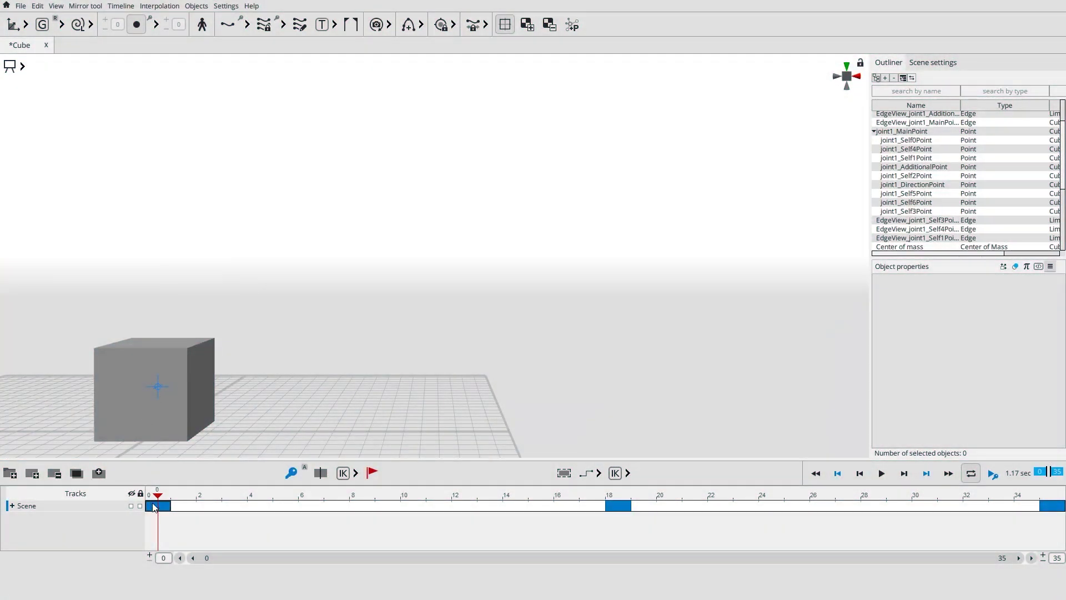
- Review the key poses at frames 18 and 35, check frame 26, then select the stepped interval near frame 8
click(618, 508)
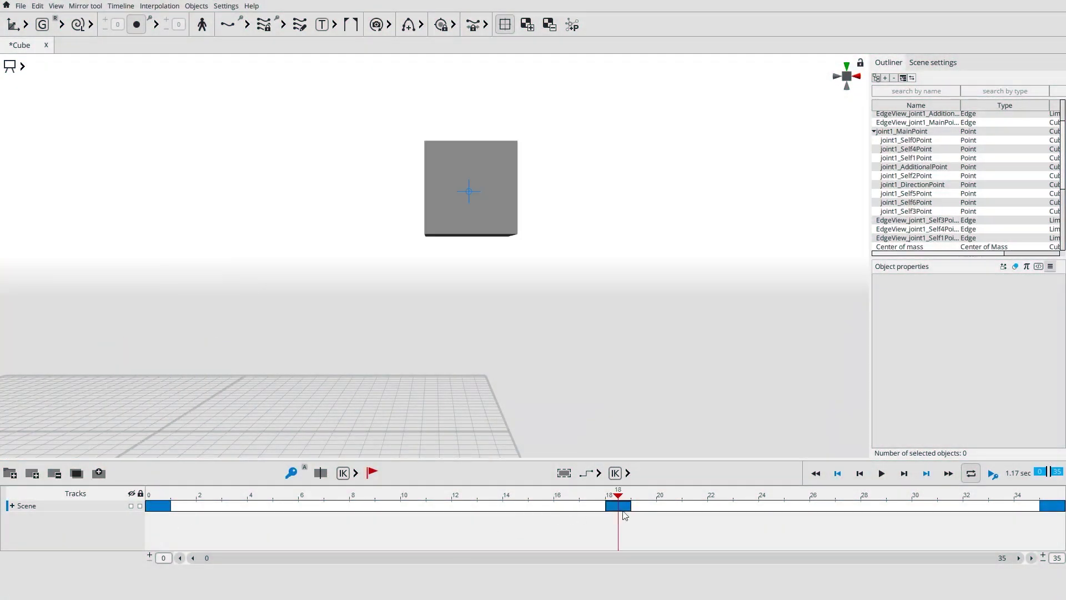
click(1052, 505)
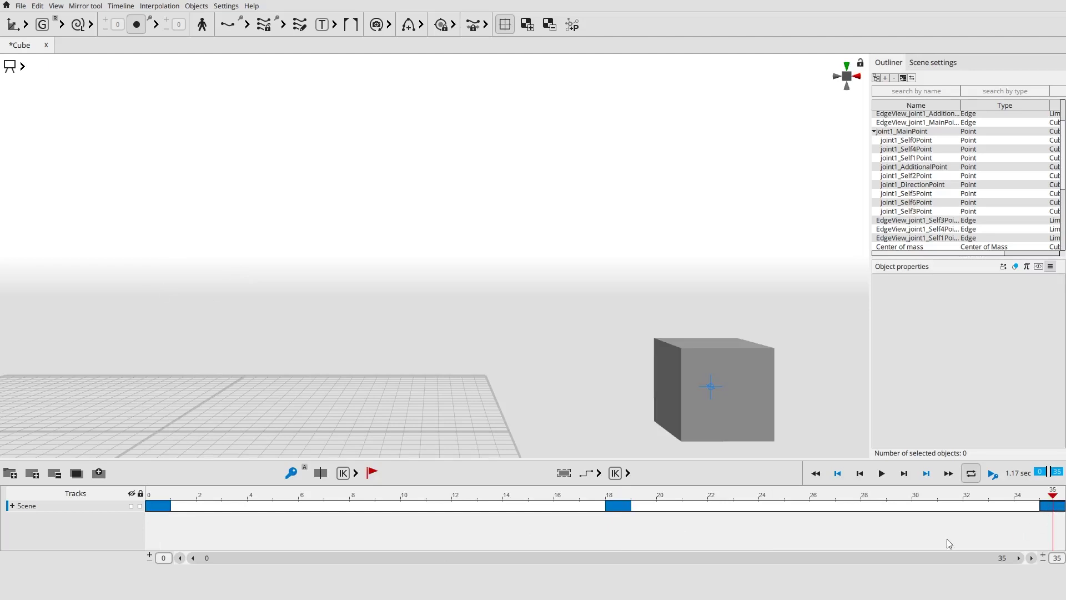
click(824, 505)
click(367, 506)
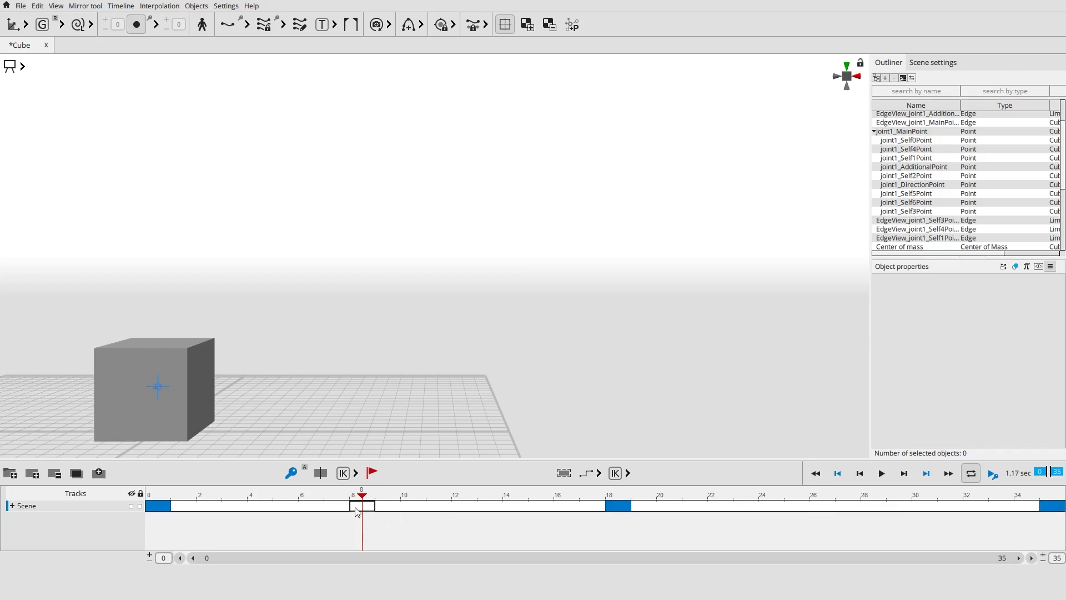
mouse_move(362, 506)
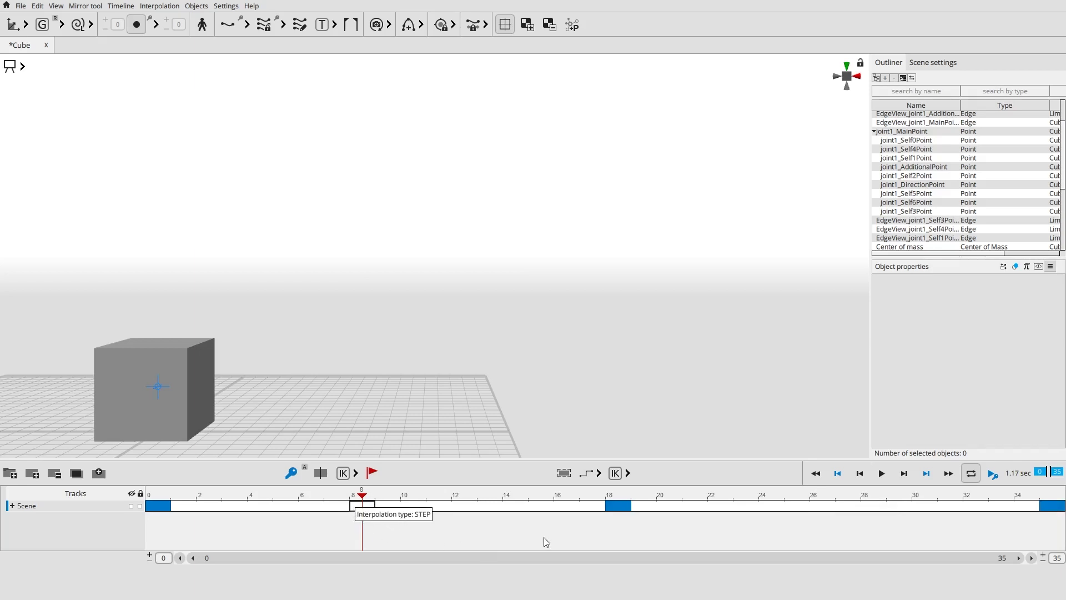
- Select the frames 1–17 interval and the cube's center of mass, then scrub from frame 0 to preview the stepped motion
click(600, 473)
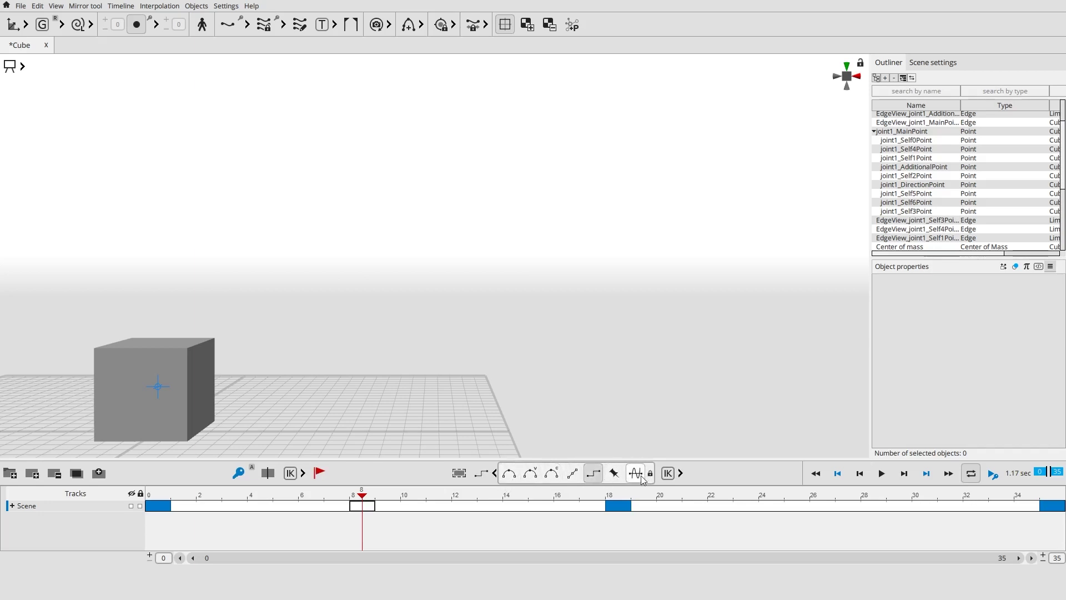
drag(155, 506, 613, 521)
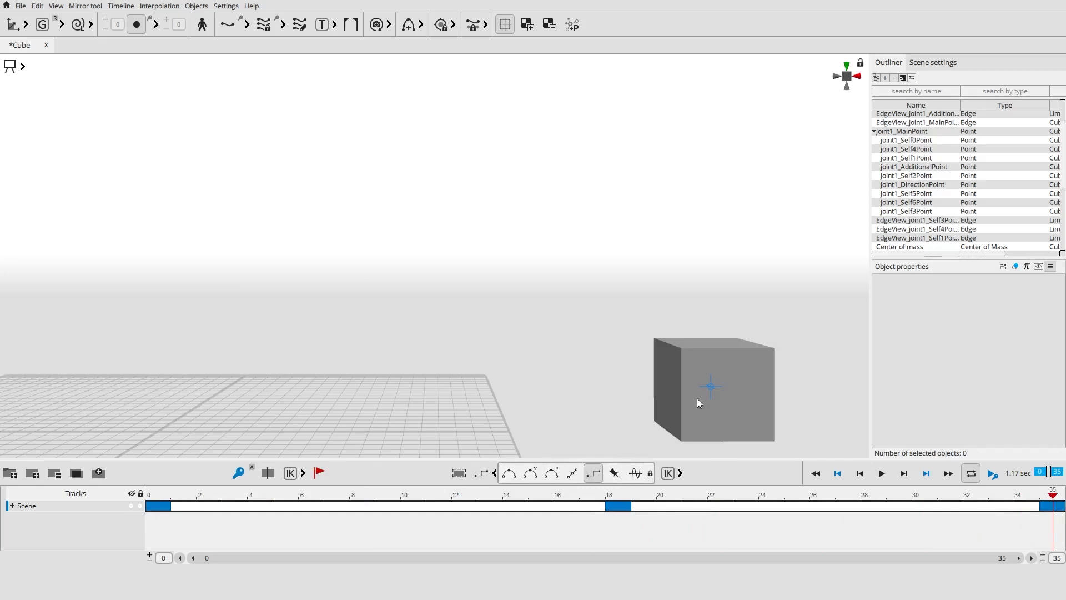
click(711, 387)
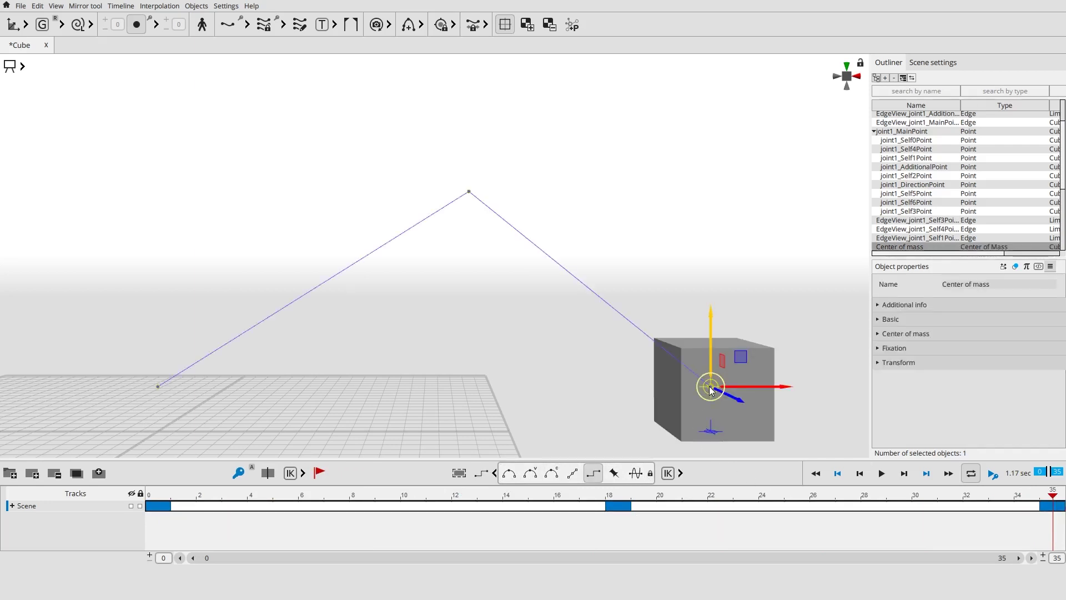
key(q)
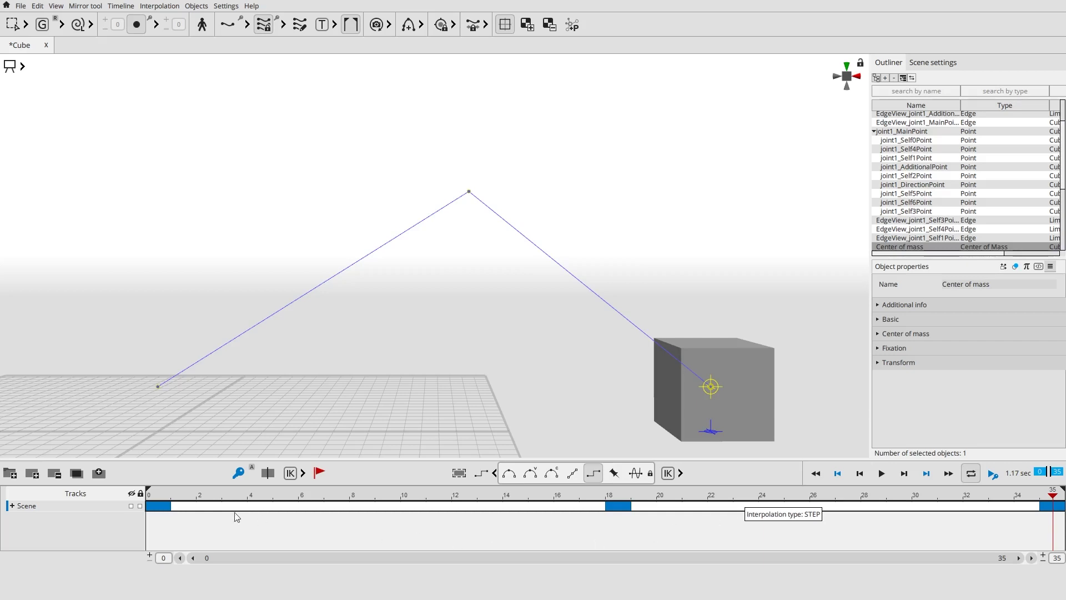
click(163, 500)
mouse_move(163, 500)
mouse_down()
mouse_move(272, 518)
mouse_move(922, 539)
mouse_move(625, 527)
mouse_up()
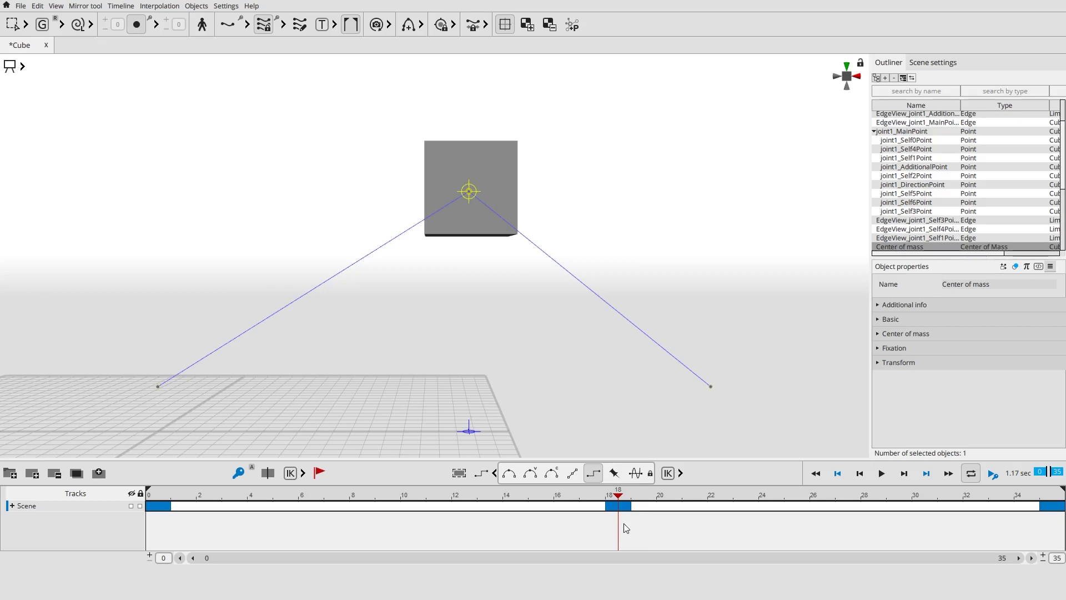
- Switch the motion to Bezier interpolation and play it back
click(510, 478)
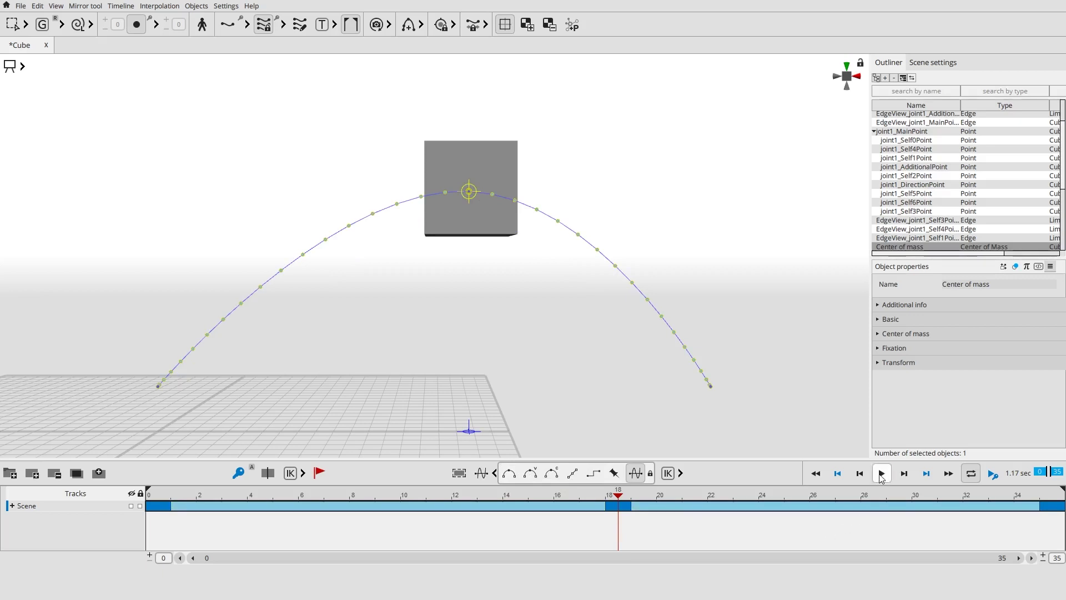
click(882, 474)
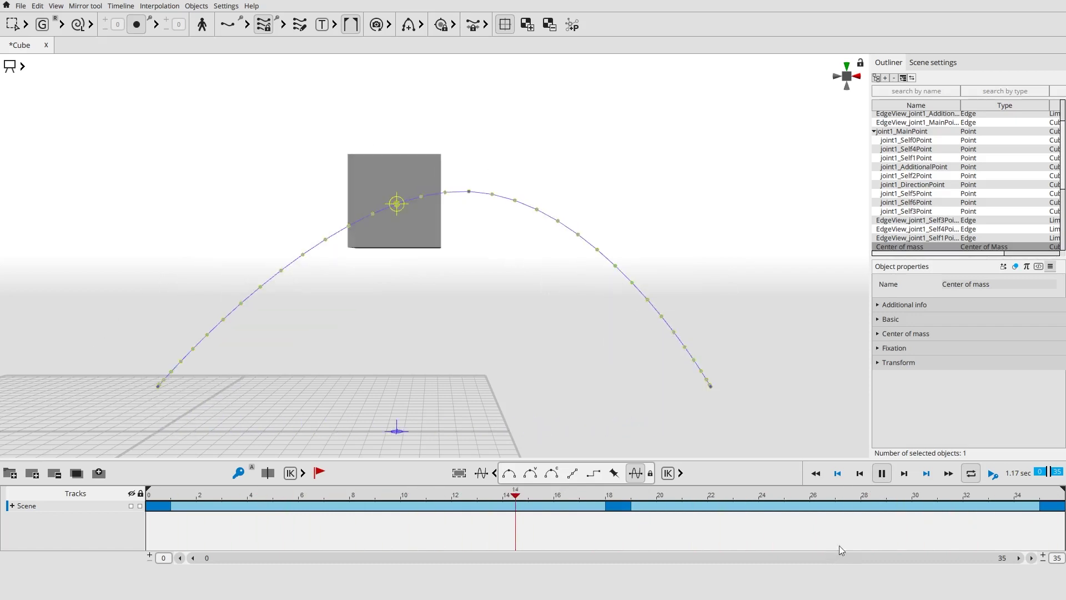
click(881, 474)
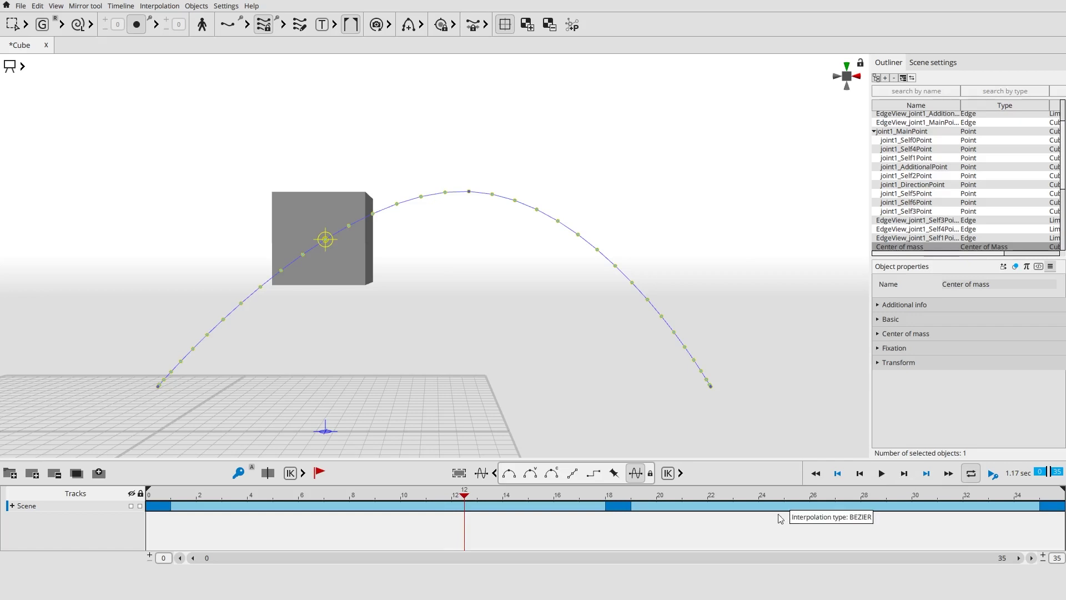
- Raise the cube's center of mass higher at the frame-18 key pose
click(613, 509)
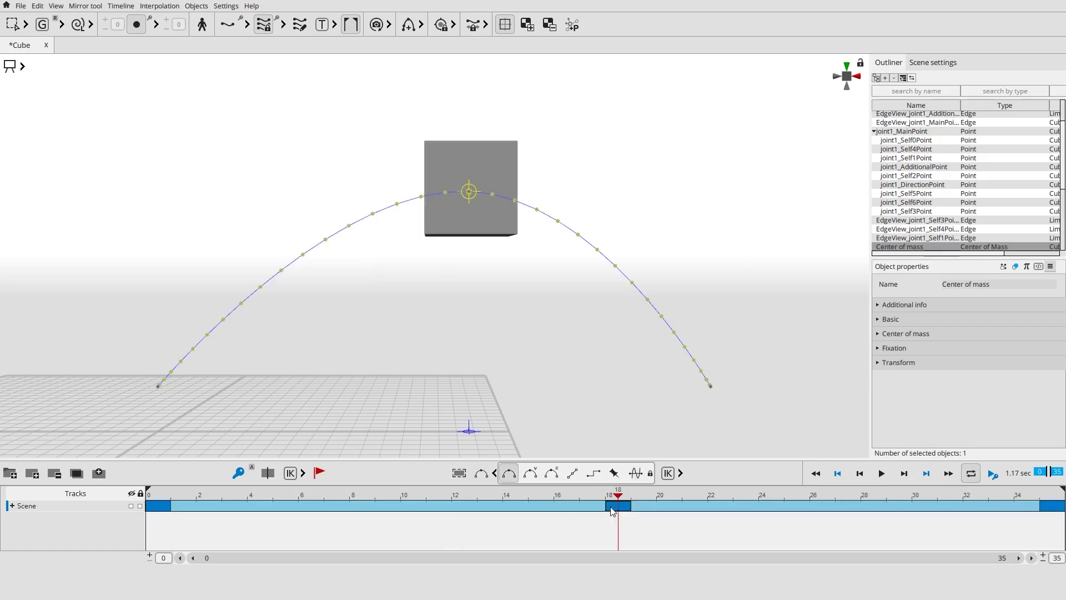
click(440, 203)
mouse_move(469, 192)
mouse_down()
mouse_move(471, 125)
mouse_move(333, 269)
mouse_move(235, 198)
mouse_move(744, 159)
mouse_move(432, 170)
mouse_up()
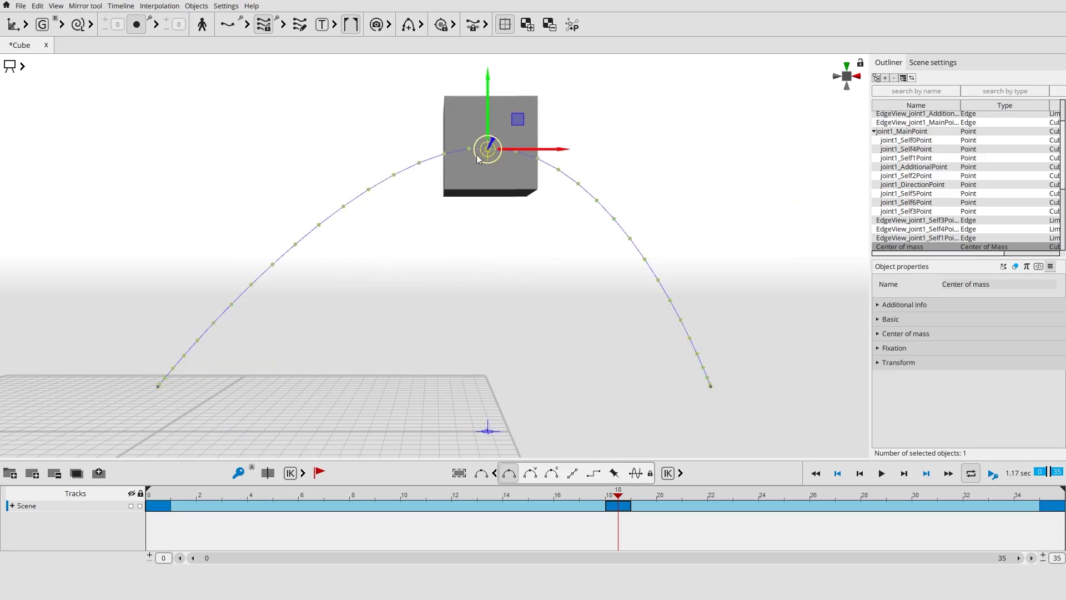
- Raise the cube at frame 19, then key frame 26 and raise the cube there too
click(644, 506)
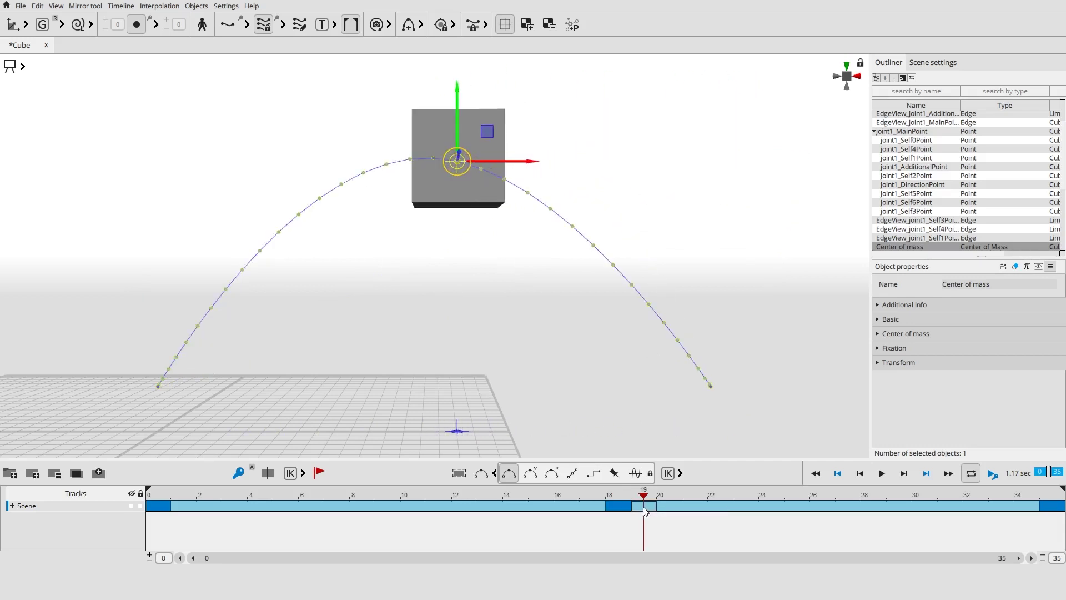
mouse_move(459, 175)
mouse_down()
mouse_move(458, 148)
mouse_move(408, 214)
mouse_move(452, 152)
mouse_move(445, 139)
mouse_up()
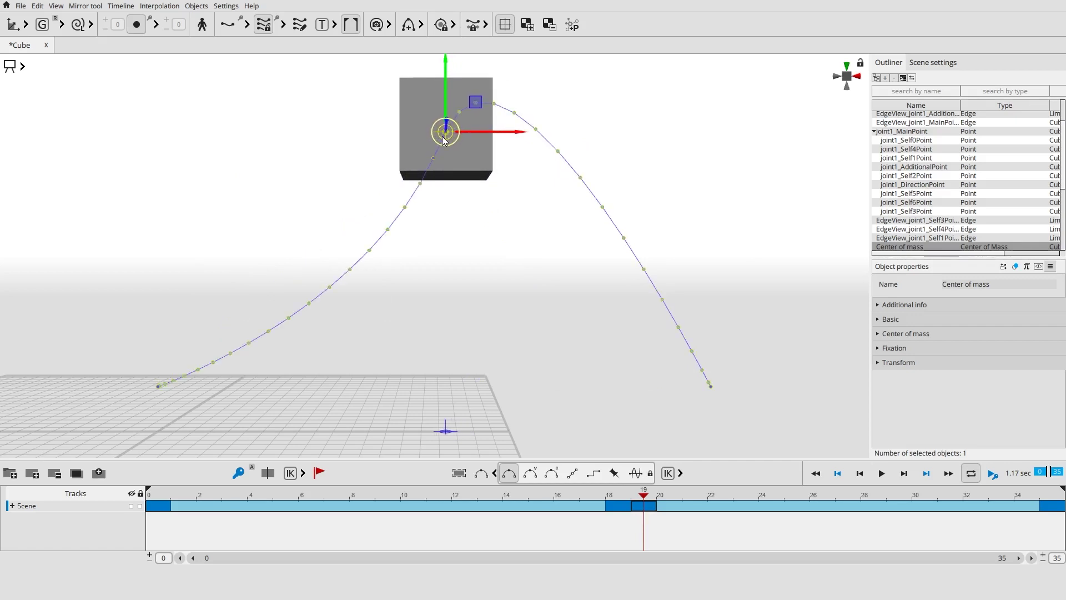
click(834, 505)
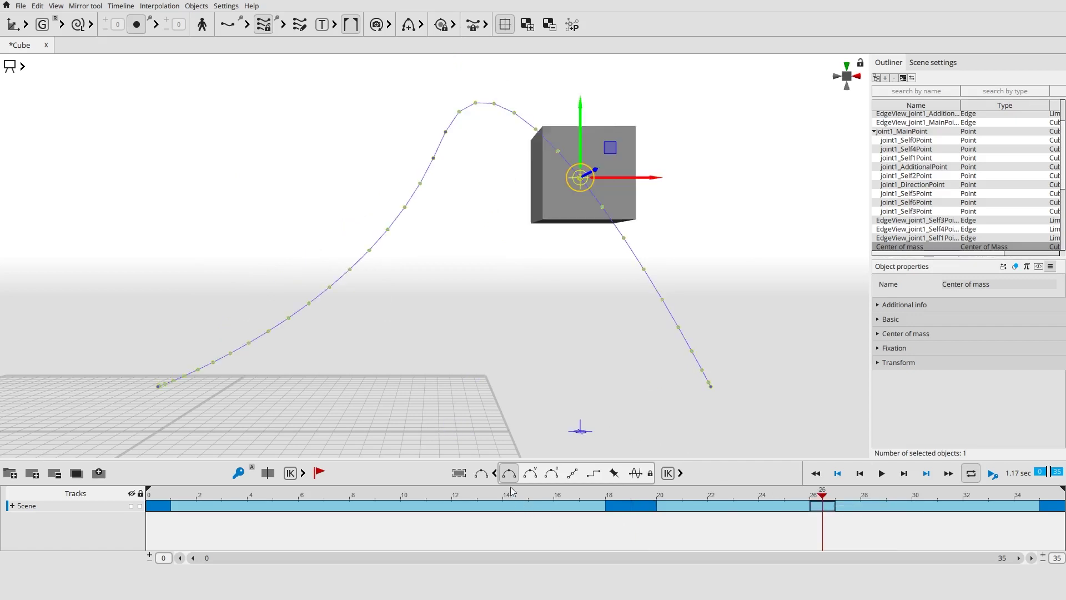
click(239, 473)
drag(581, 154, 581, 108)
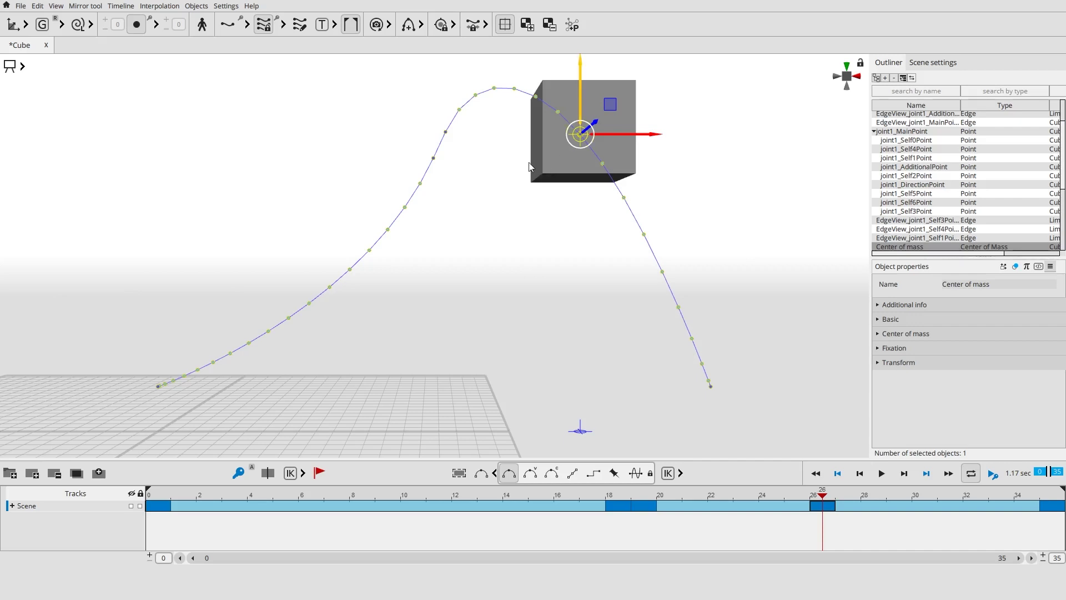
- Apply Bezier clamp to the frames 20–26 interval and scrub ahead to about frame 34
click(668, 511)
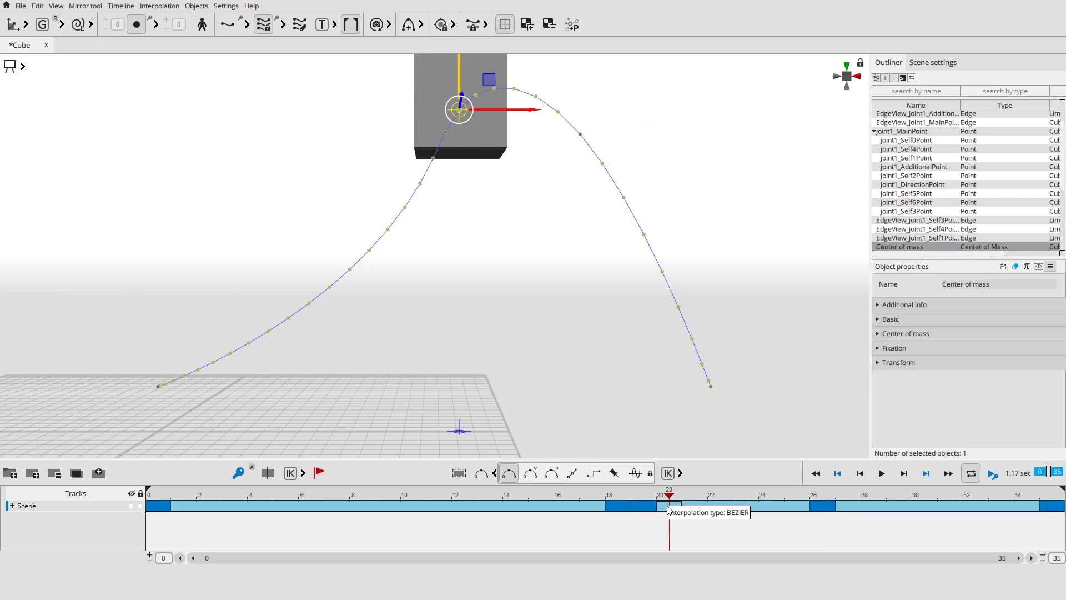
click(488, 225)
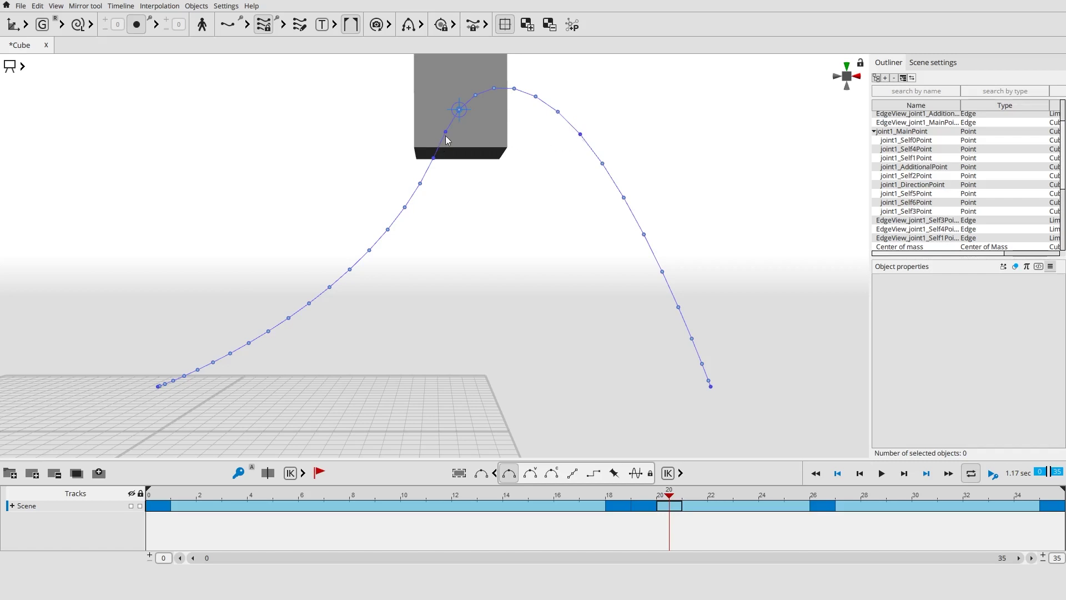
click(552, 473)
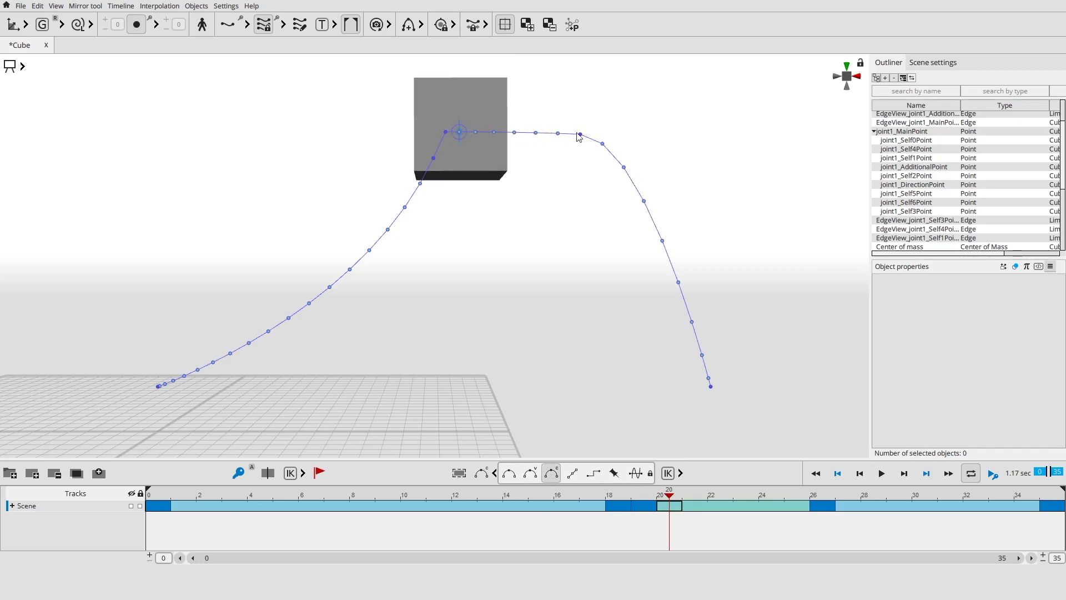
drag(154, 514, 1035, 521)
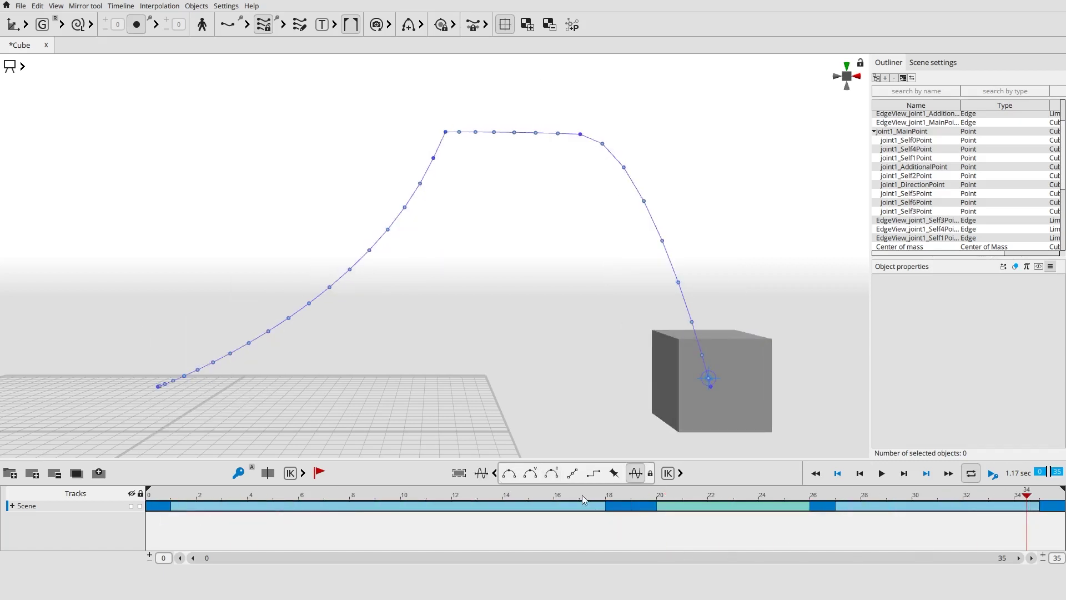
- Apply linear interpolation, then play from frame 0 and pause at frame 9
click(574, 474)
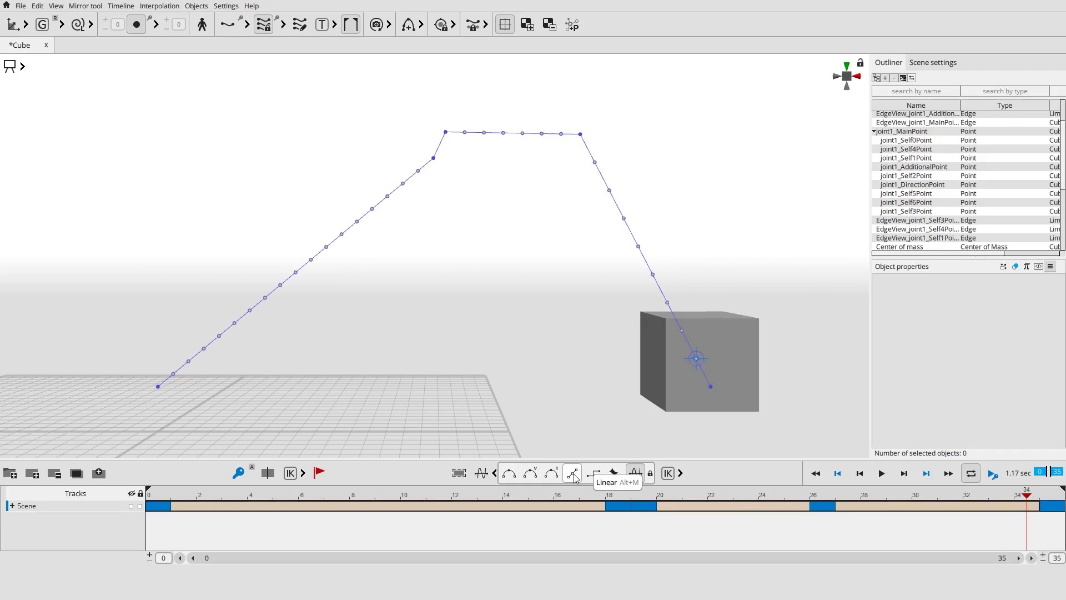
click(157, 497)
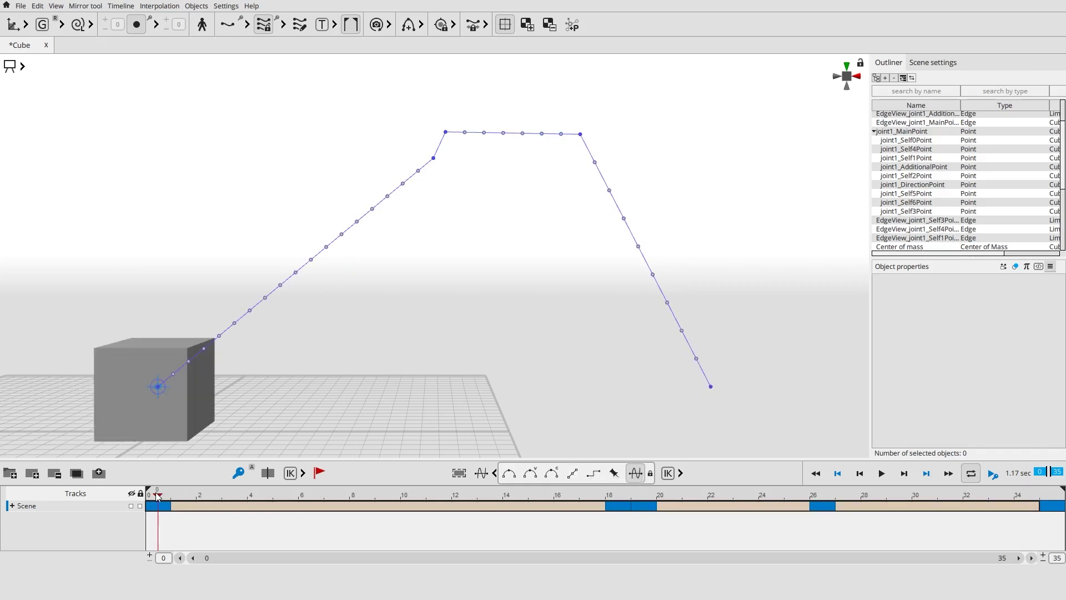
click(881, 473)
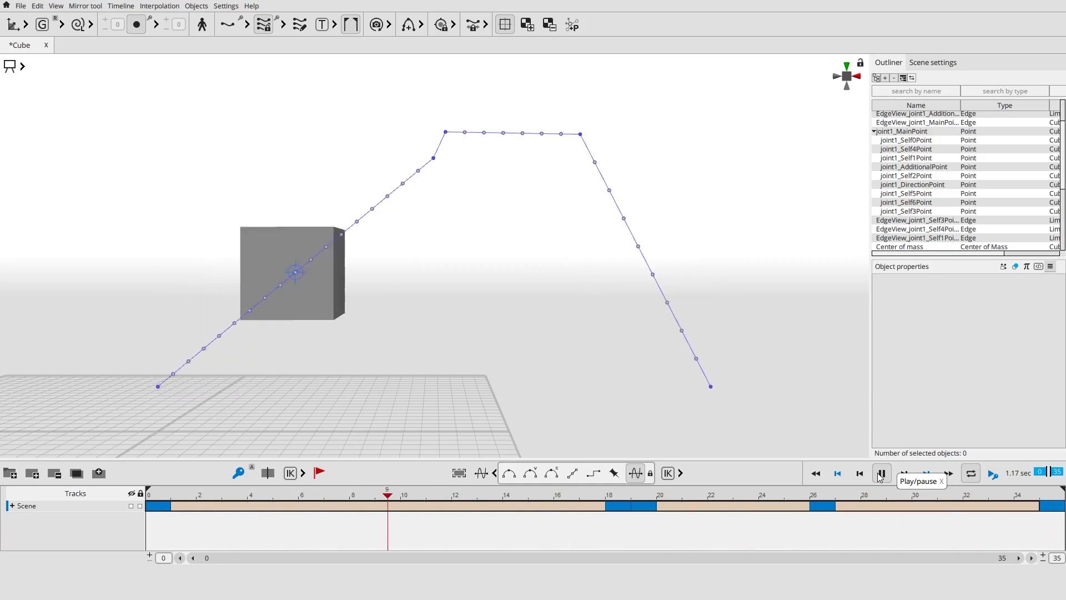
click(881, 473)
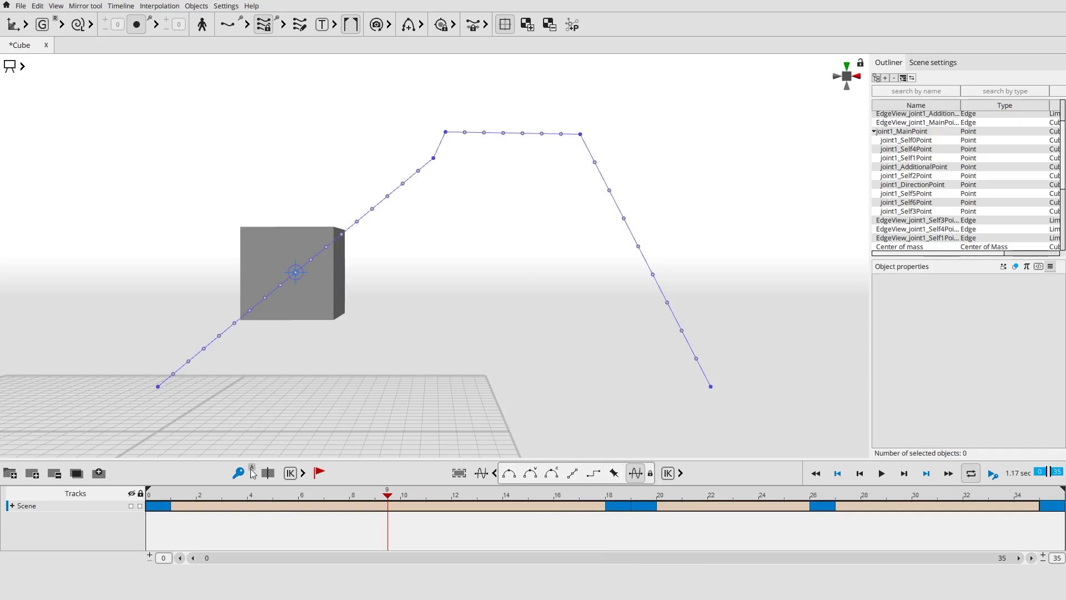
- Select the center of mass and raise the cube at frames 9 and 8
click(295, 275)
drag(295, 246, 297, 194)
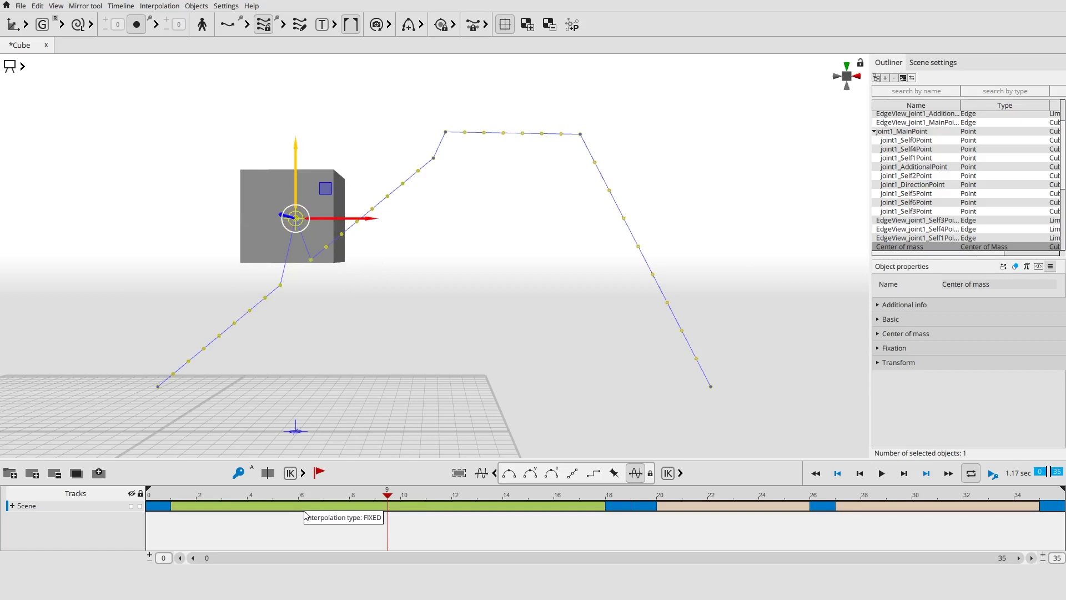
click(336, 495)
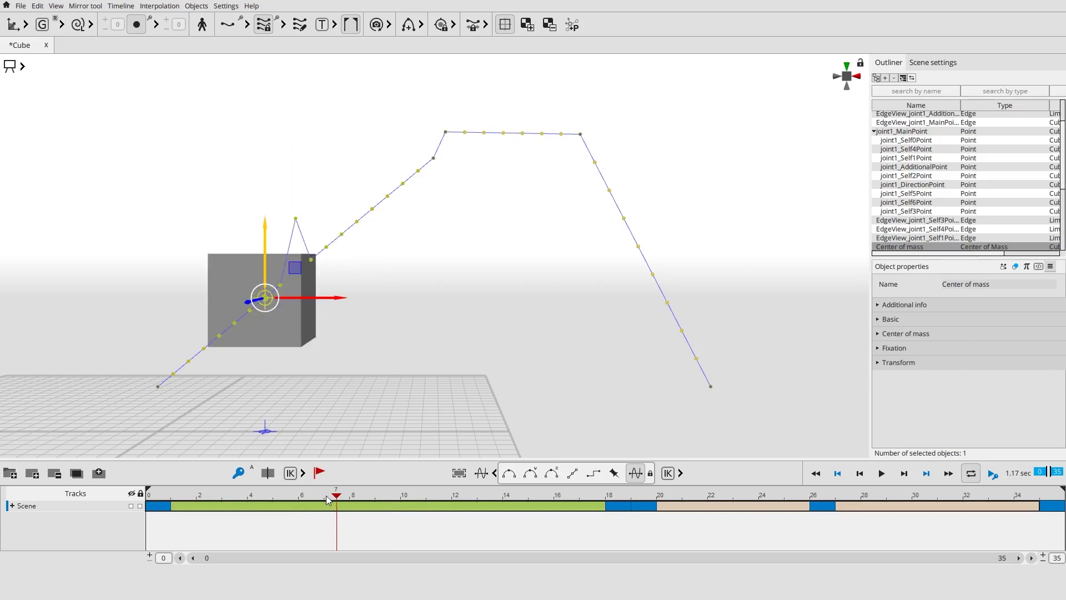
key(Right)
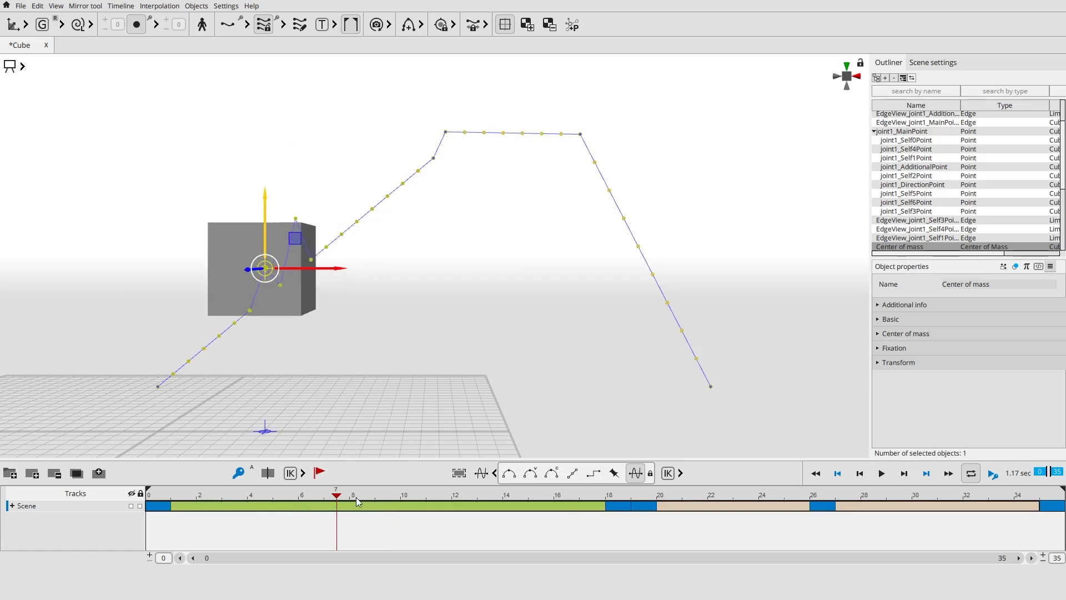
drag(284, 258, 280, 204)
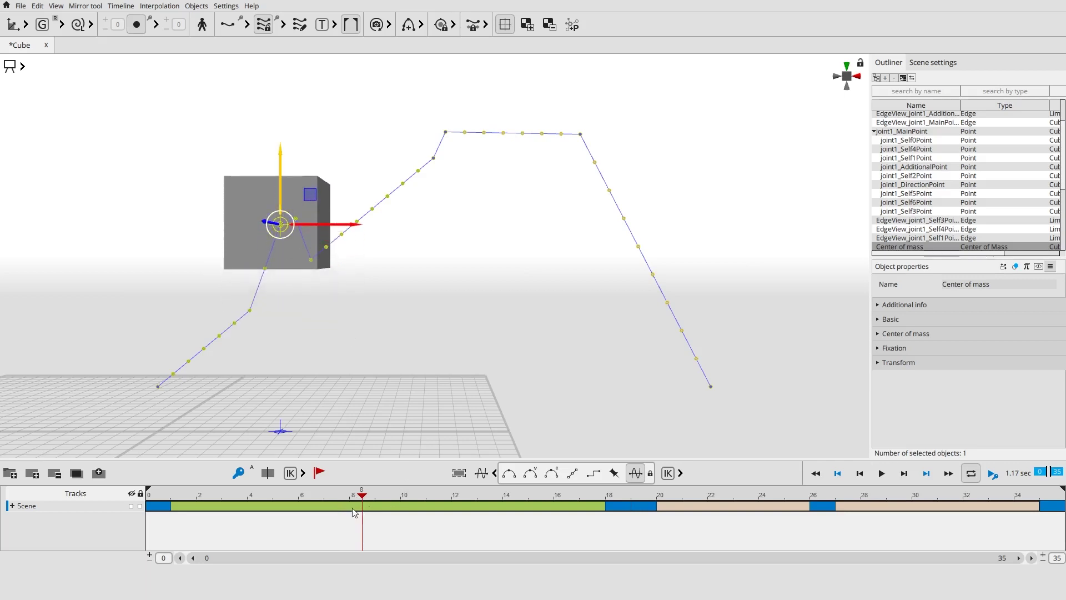
- Raise the cube slightly at frame 5, then at frames 12 and 18, and clear the selection
click(297, 498)
drag(235, 301, 235, 283)
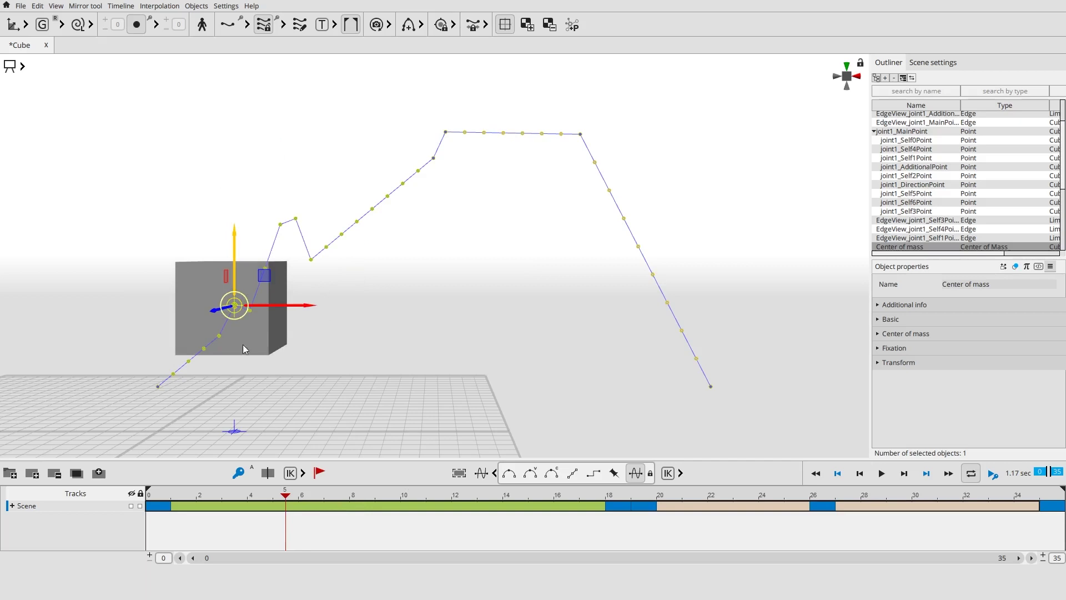
click(465, 496)
drag(333, 214, 334, 194)
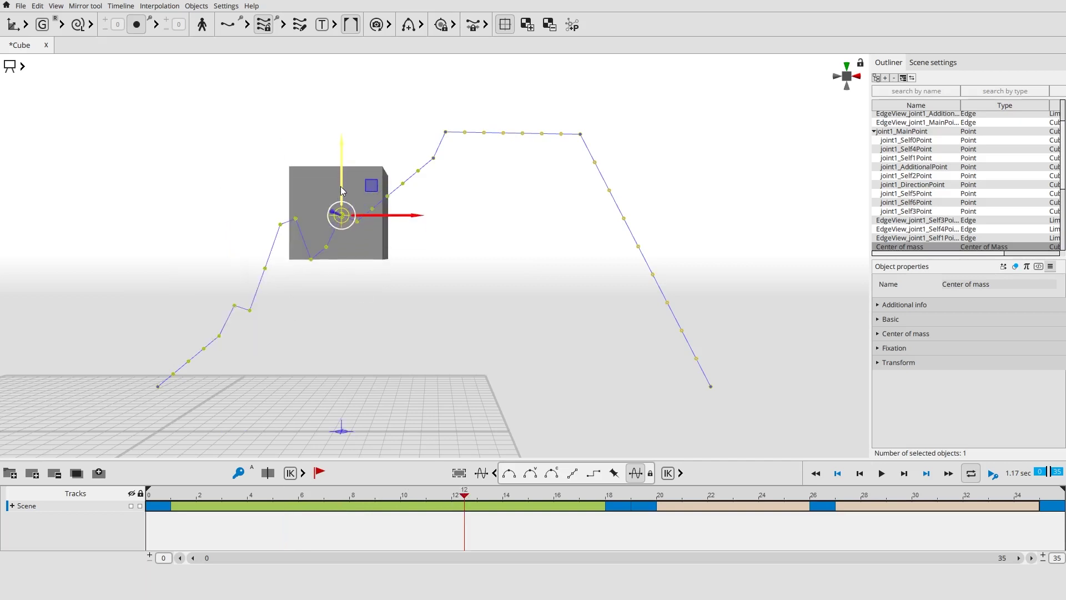
click(618, 496)
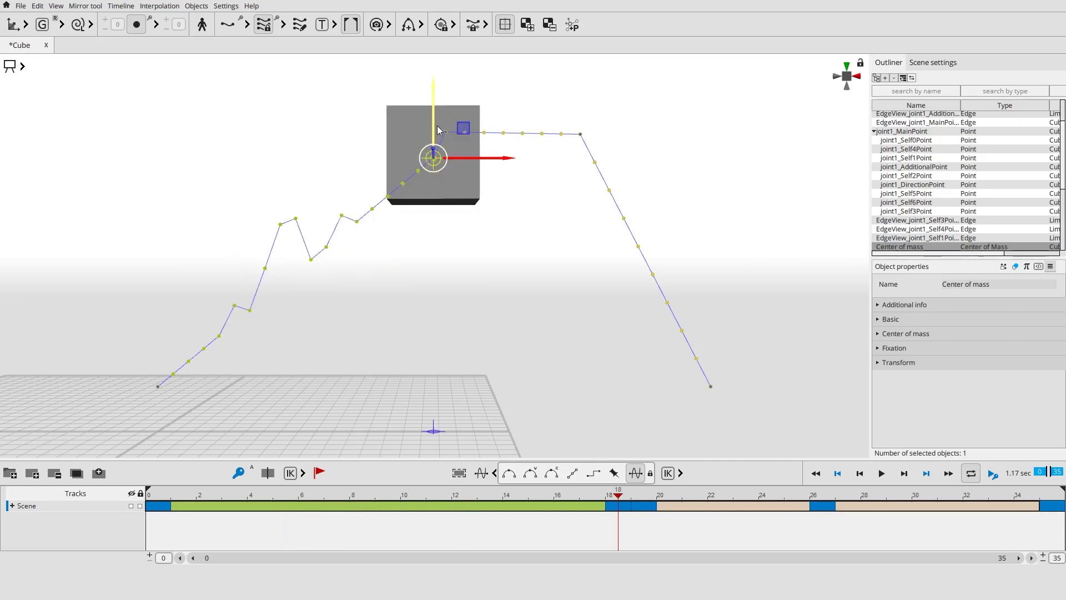
drag(432, 131, 432, 109)
click(567, 493)
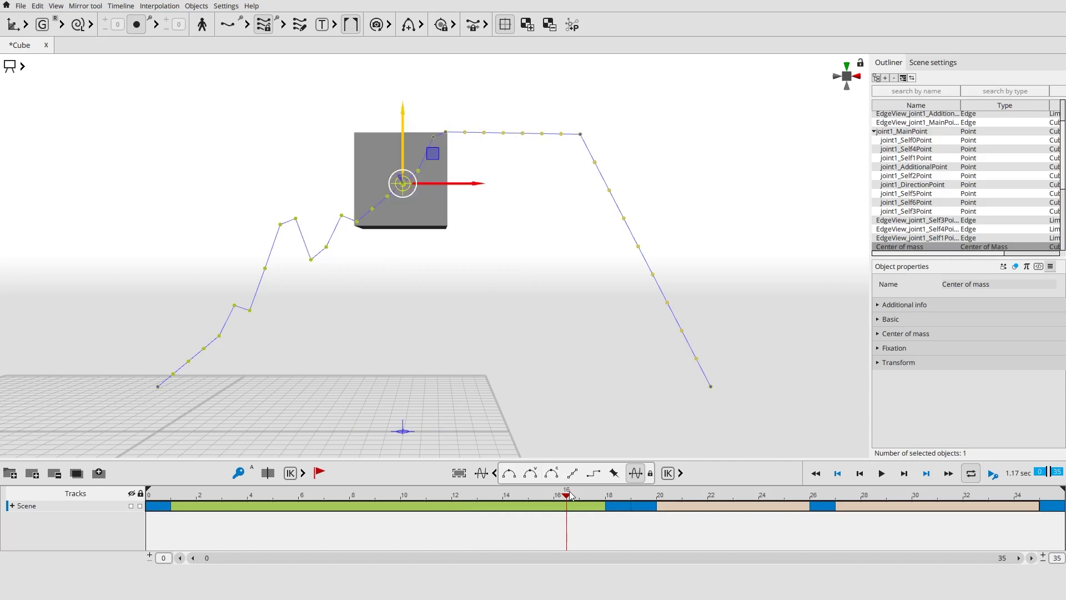
click(402, 312)
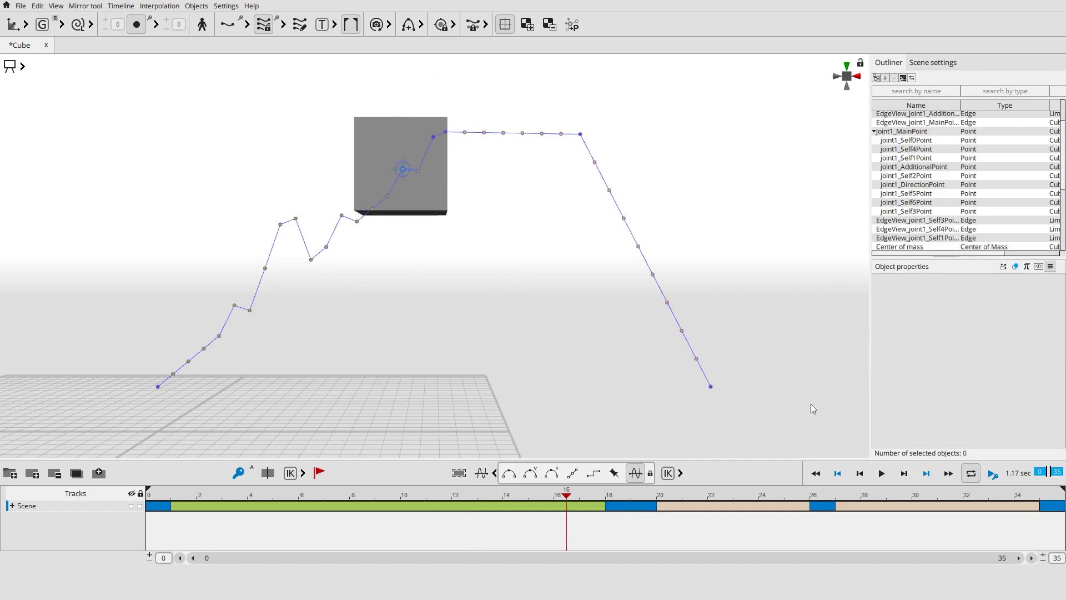
- Pause playback near frame 24, then give the 20–26 and 26–30 intervals curved interpolation
click(882, 474)
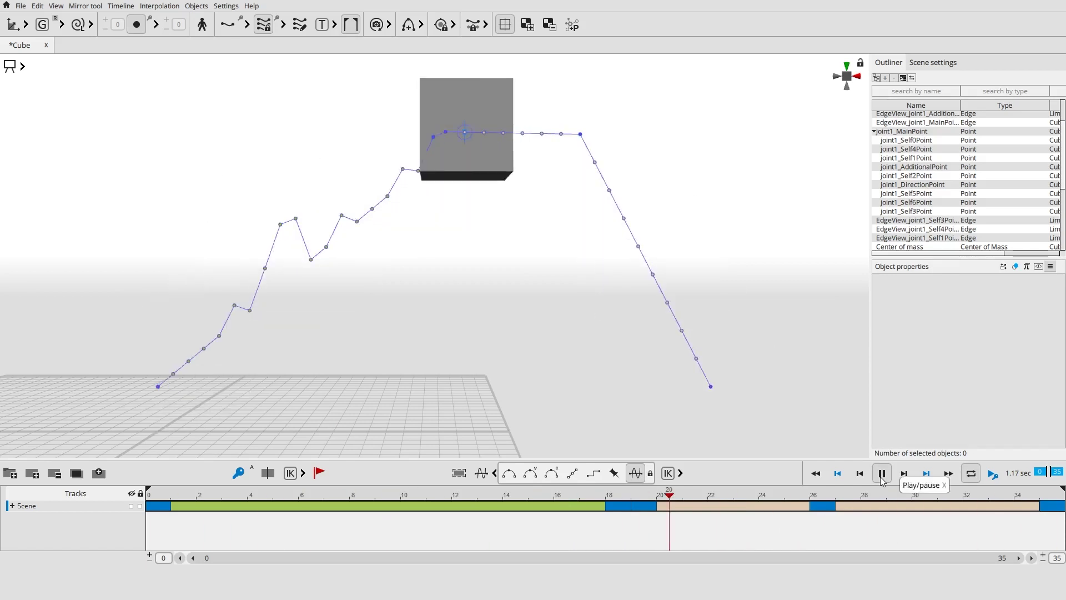
click(882, 473)
click(690, 505)
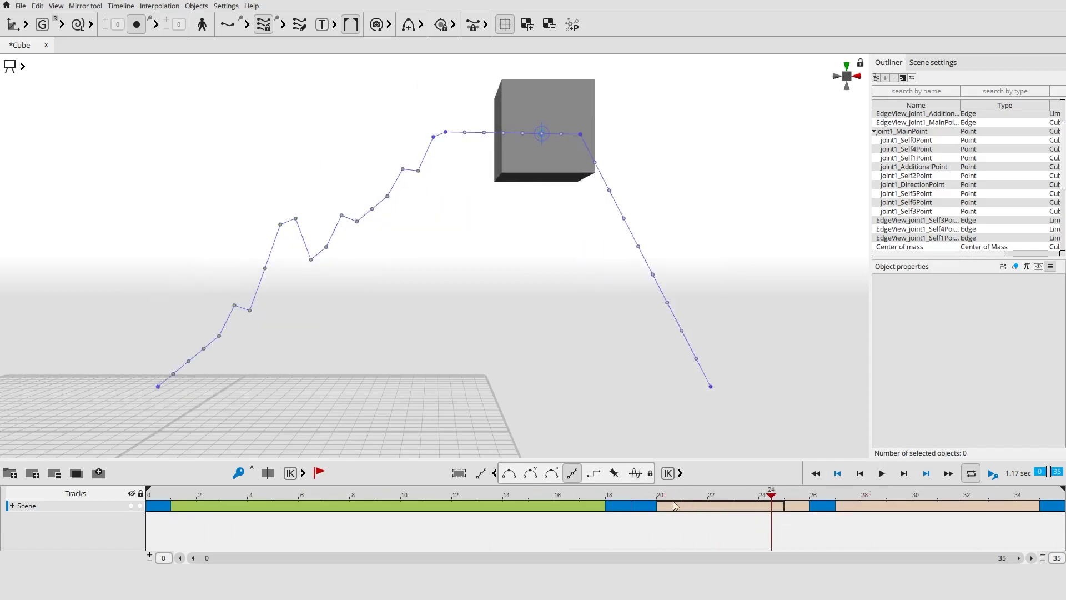
click(509, 473)
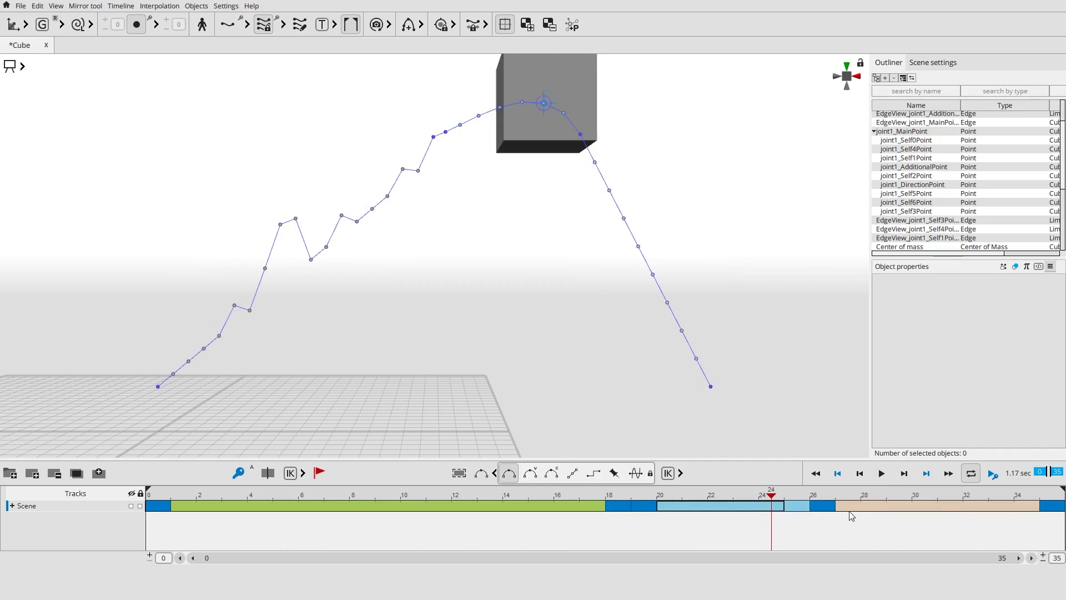
click(850, 516)
click(536, 475)
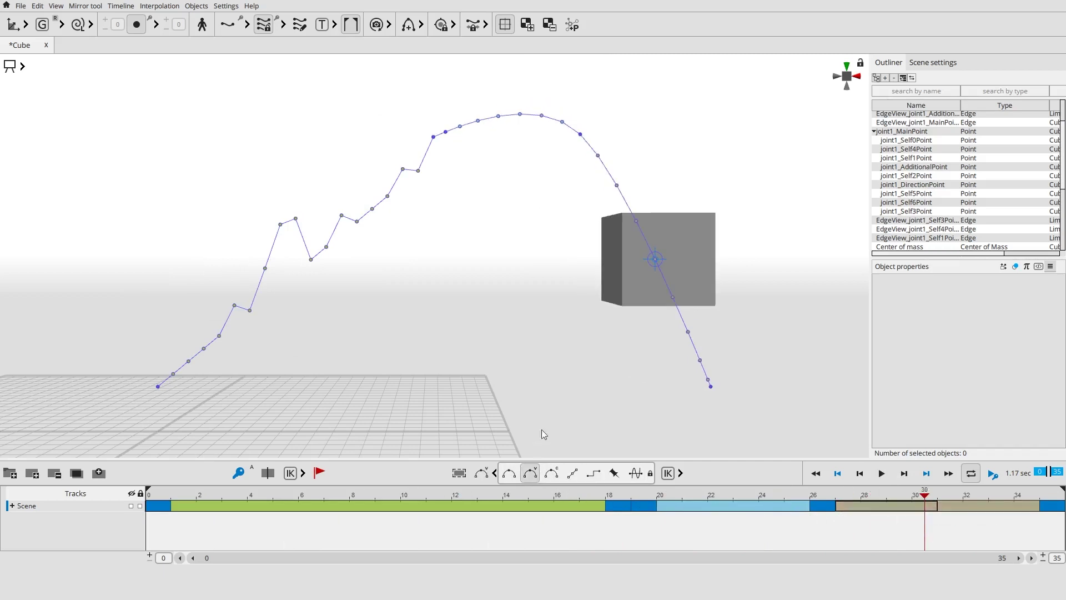